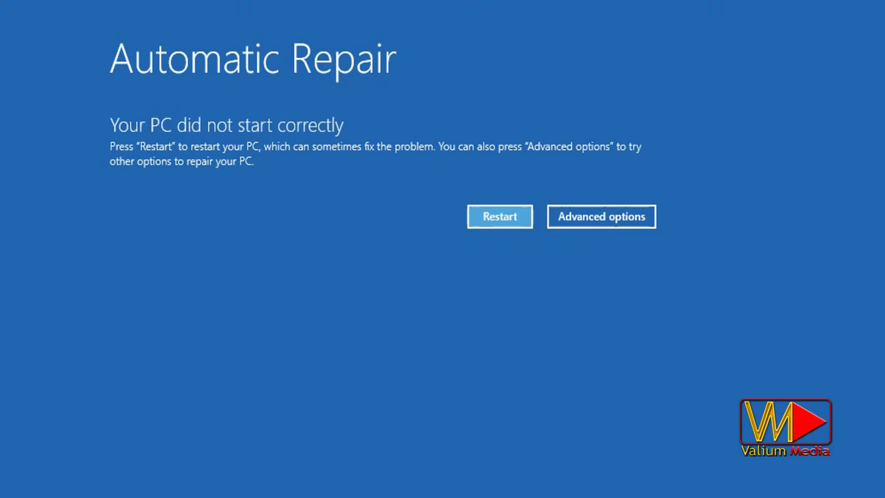
Go from Automatic Repair through Troubleshoot to Advanced options, then open Uninstall Updates.
left_click(587, 215)
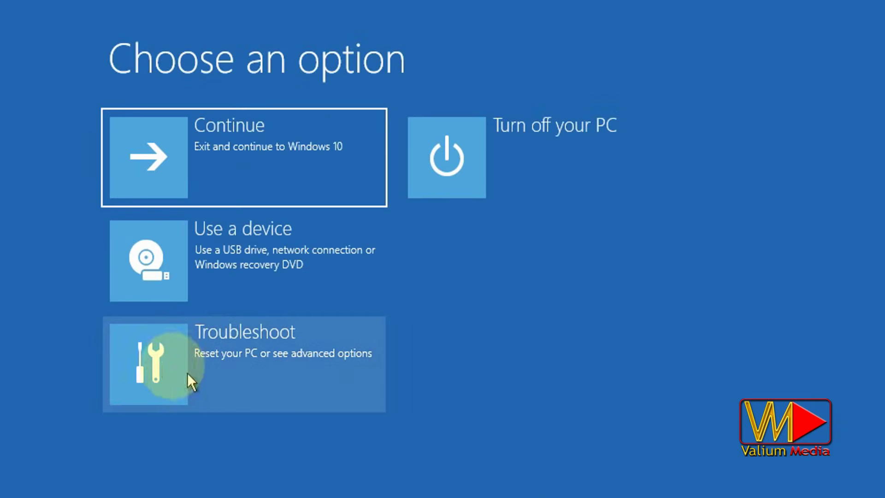
left_click(180, 350)
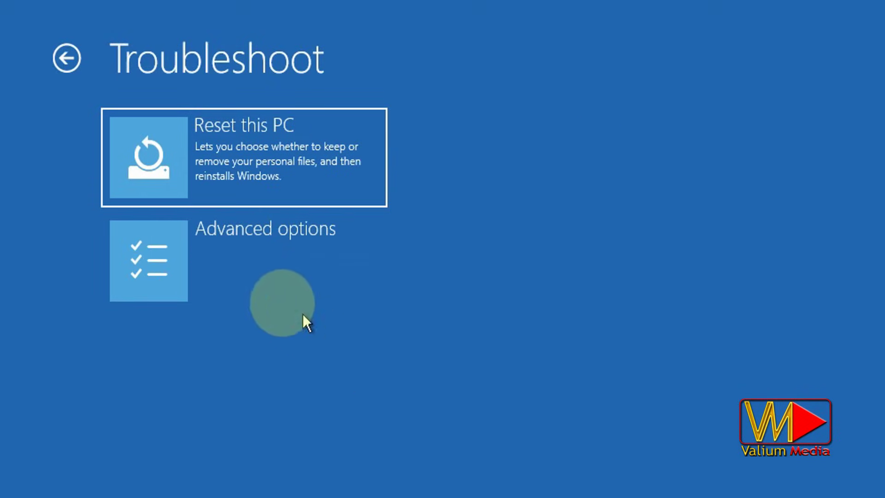
left_click(195, 277)
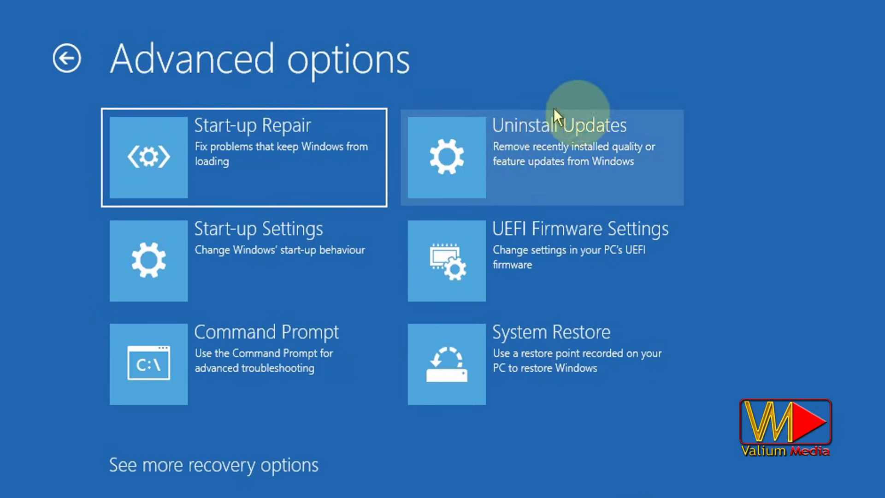
left_click(670, 153)
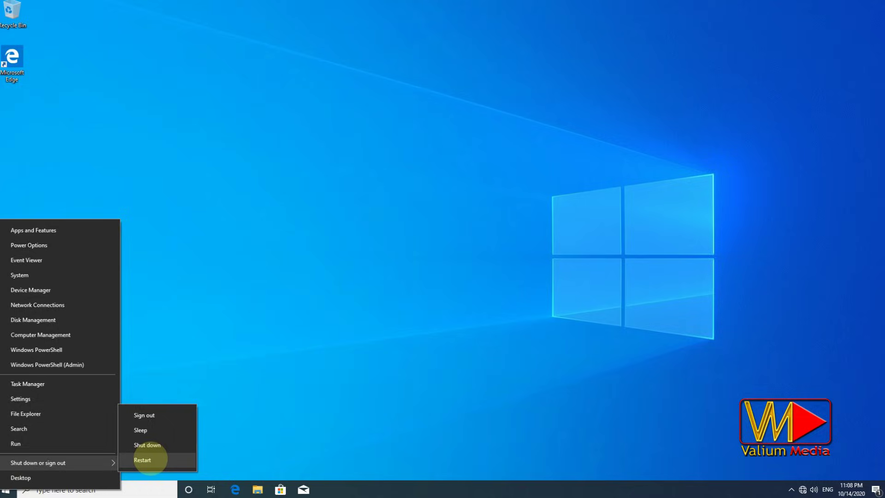
Restart into the recovery menu and launch Start-up Repair via Troubleshoot > Advanced options.
left_click(148, 459, "shift")
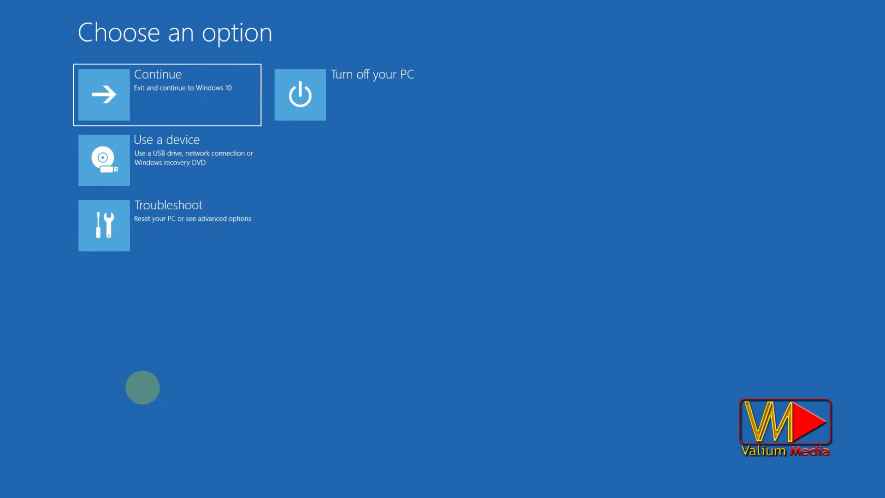
left_click(181, 229)
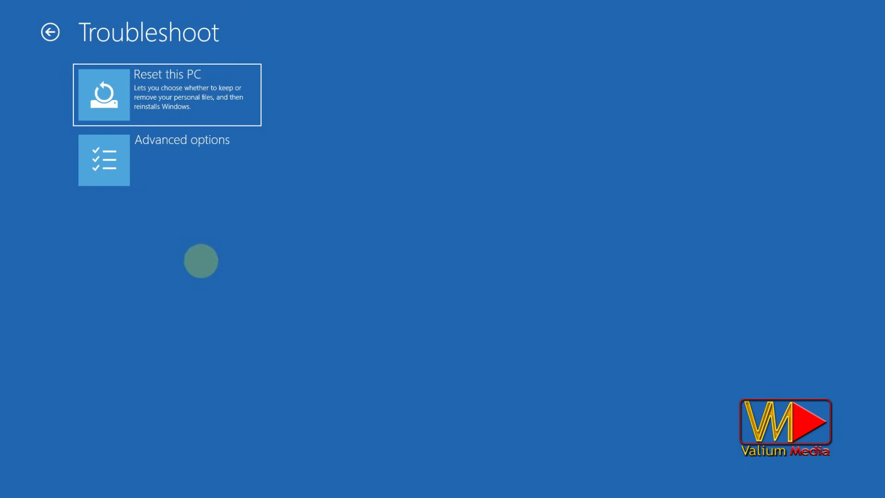
left_click(159, 182)
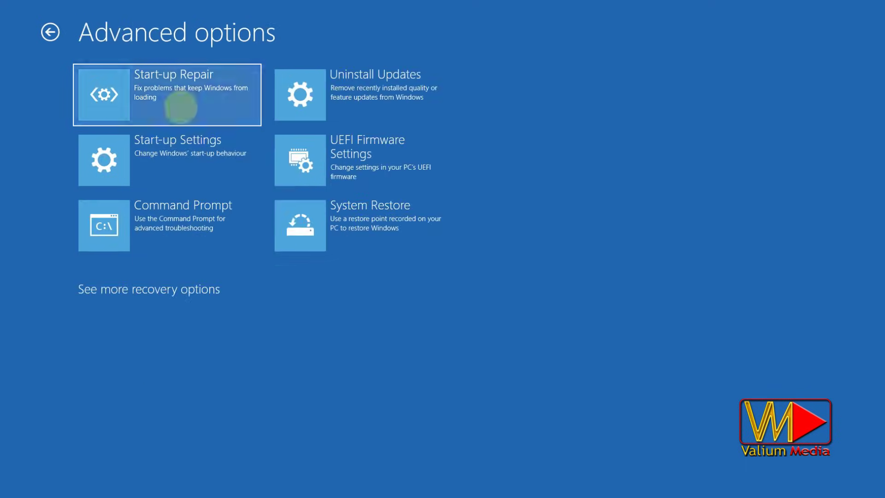
left_click(183, 103)
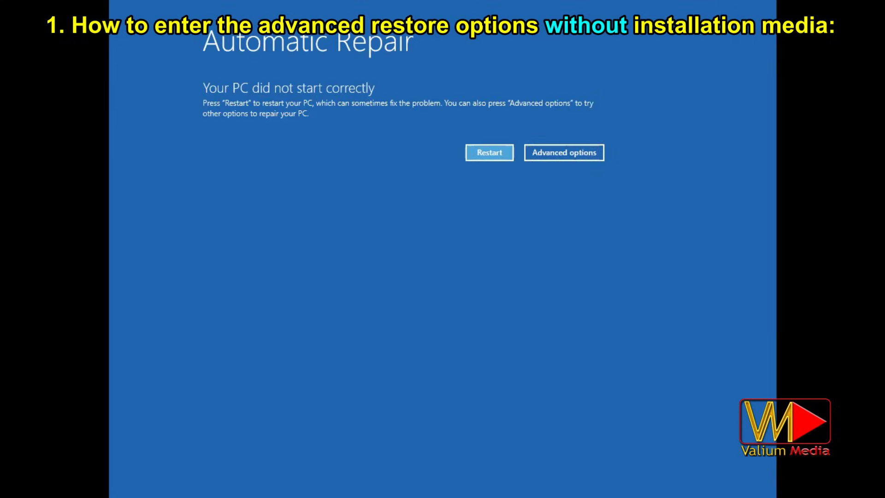
Choose Advanced options on the Automatic Repair screen to reach the recovery tools.
left_click(267, 197)
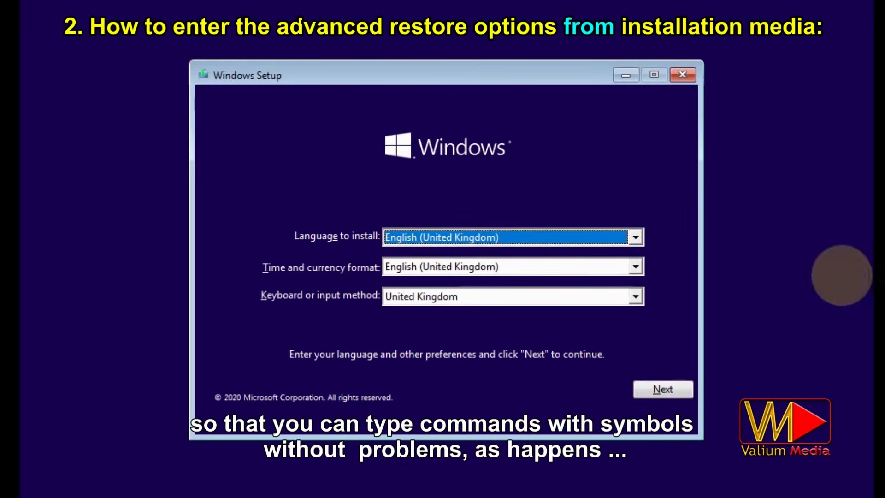
Choose the United States-International keyboard layout and continue to the repair option.
left_click(497, 299)
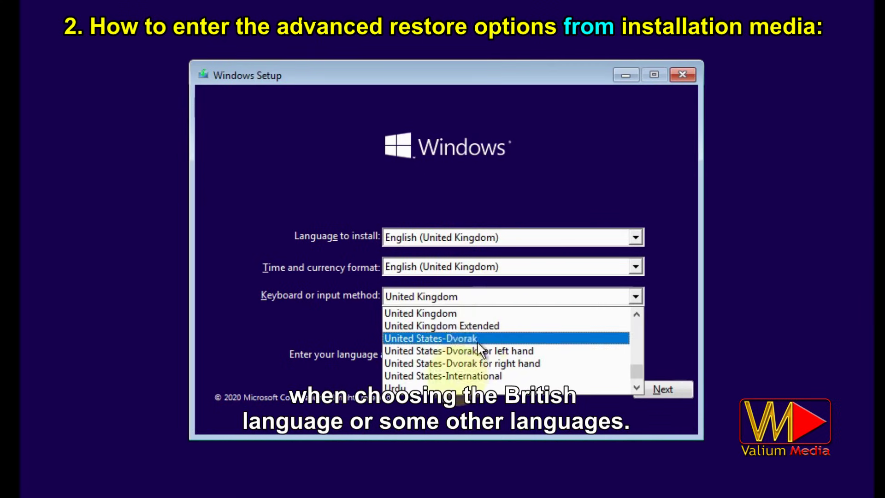
left_click(455, 375)
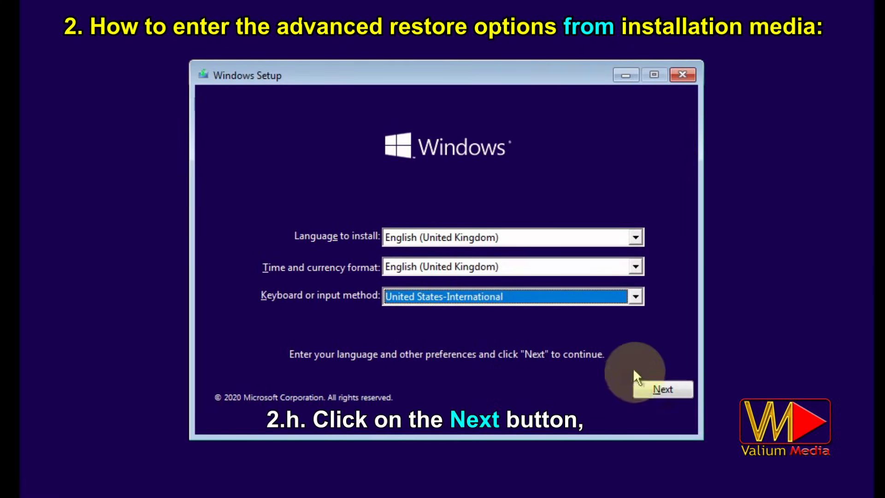
left_click(671, 388)
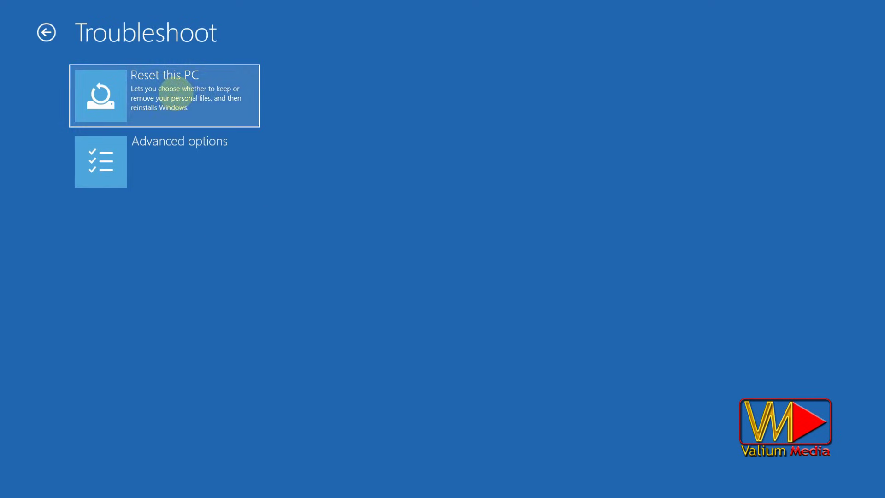
Preview the Reset this PC choices, go back, and open Start-up Settings from Advanced options.
left_click(173, 90)
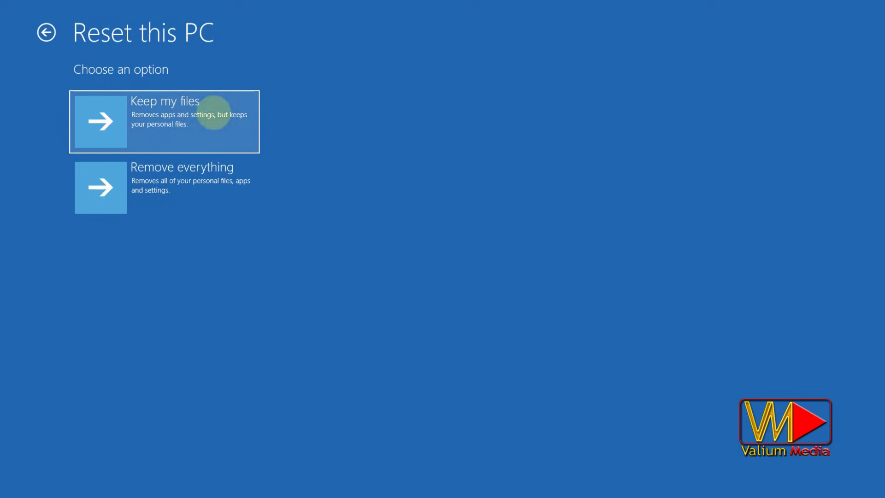
left_click(47, 33)
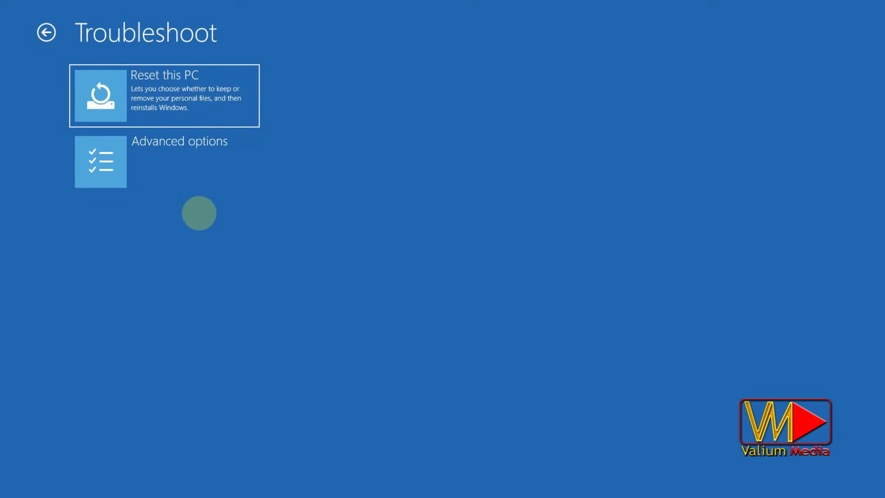
left_click(143, 166)
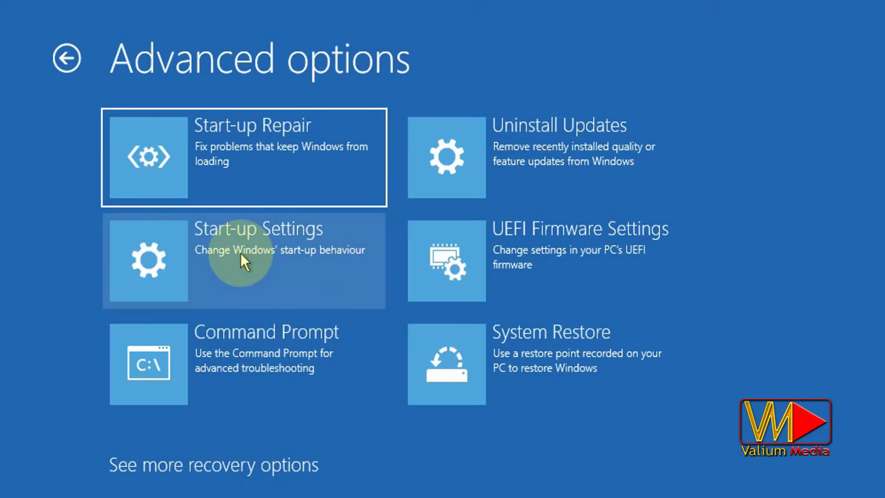
left_click(240, 253)
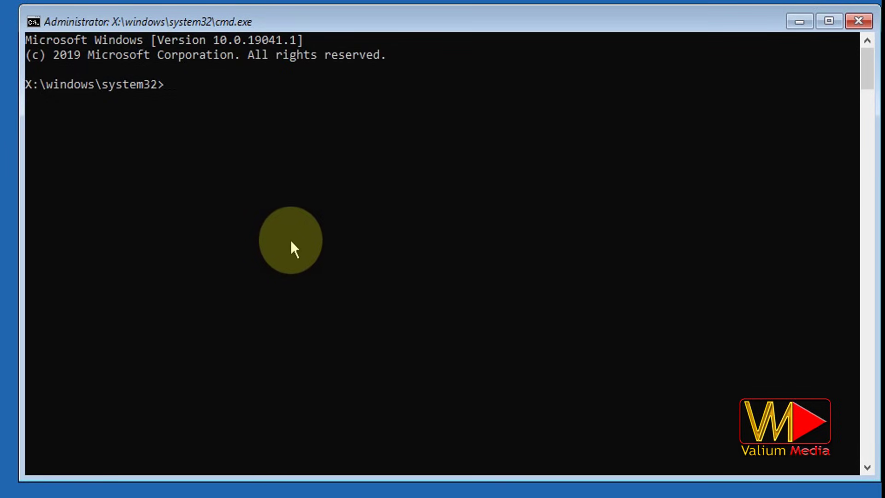
type("notepad")
Launch Notepad from Command Prompt and browse to This PC in its Open dialog.
key("Return")
left_click(125, 17)
left_click(157, 80)
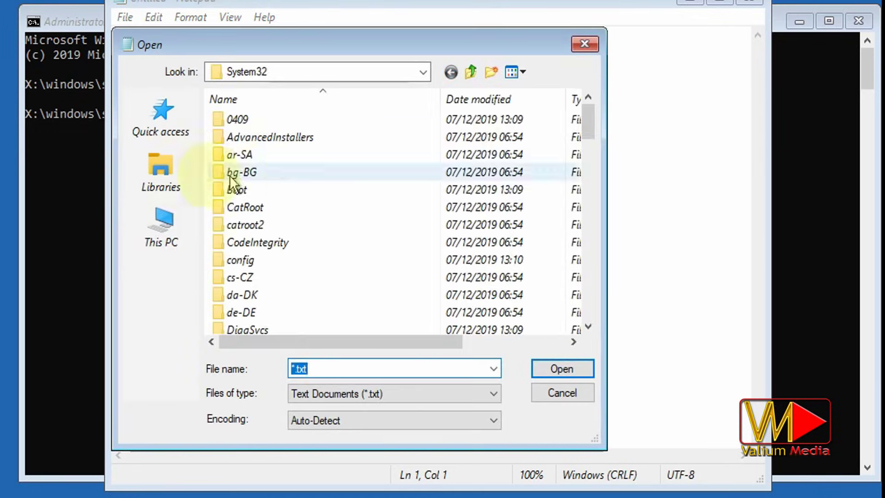
left_click(160, 229)
scroll(502, 223, "down", 5)
Browse Local Disk C: through Users, the empty Contacts folder, and Desktop.
double_click(247, 166)
double_click(253, 136)
double_click(242, 137)
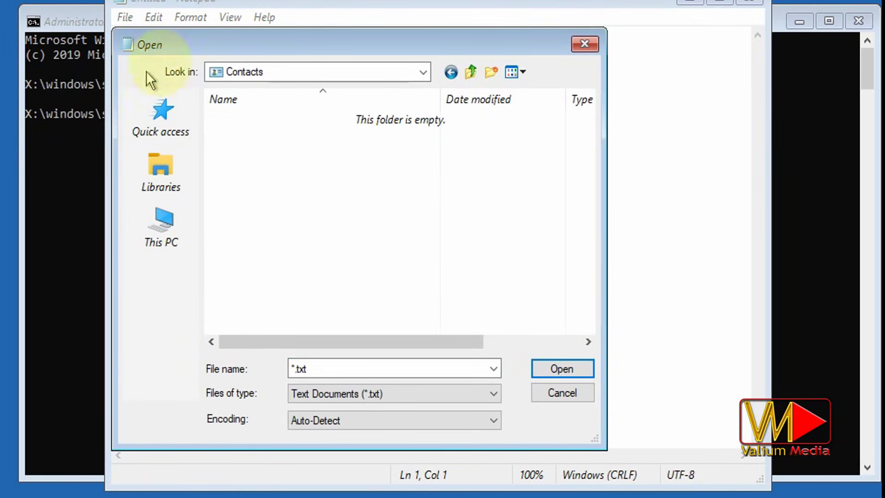
left_click(450, 72)
double_click(253, 137)
left_click(451, 72)
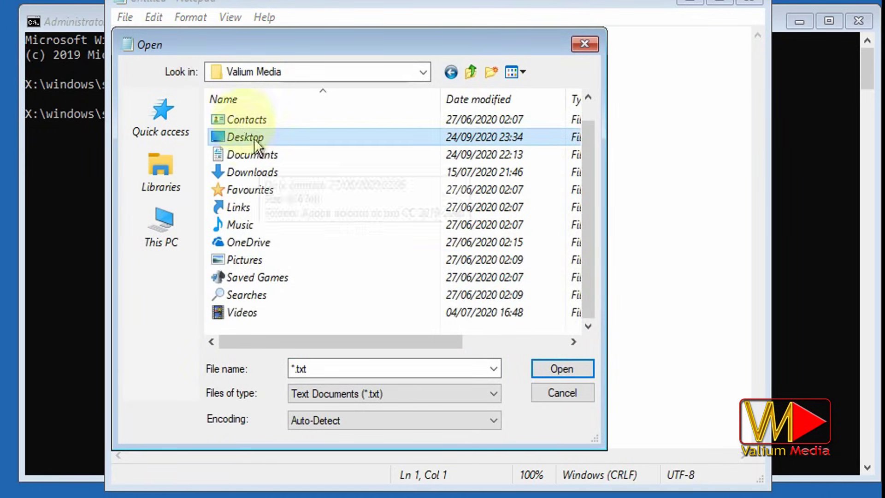
double_click(245, 137)
left_click(263, 239)
Go to Local Disk (E:) and create a New Text Document there.
right_click(263, 239)
left_click(161, 229)
scroll(333, 273, "down", 5)
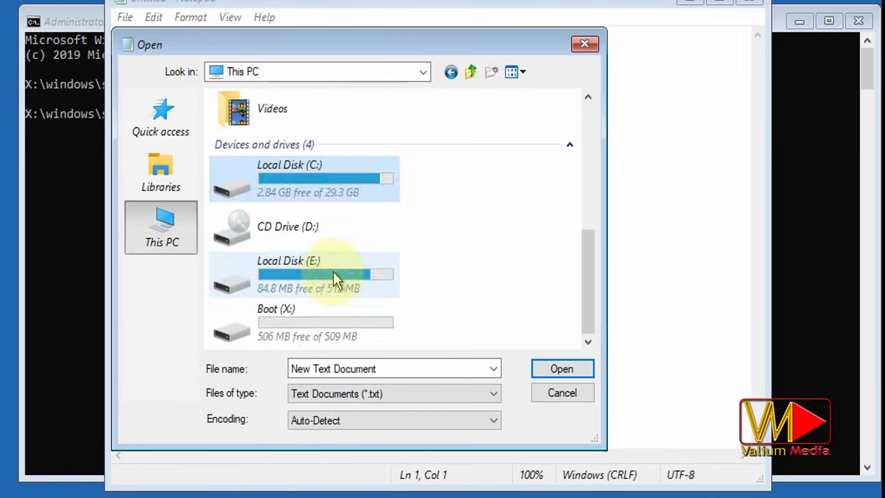
double_click(333, 271)
right_click(322, 270)
left_click(346, 370)
Close the Open dialog and Notepad, then start DiskPart.
left_click(584, 44)
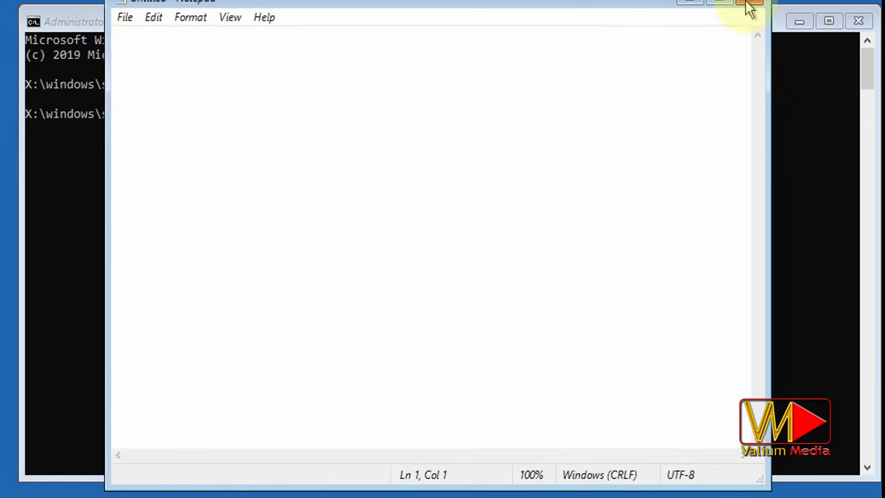
left_click(748, 6)
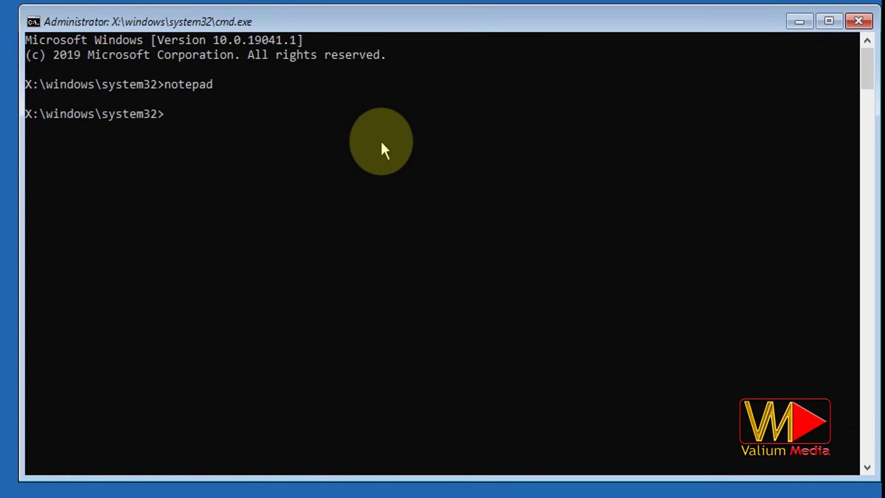
left_click(442, 114)
type("diskpart")
key("Return")
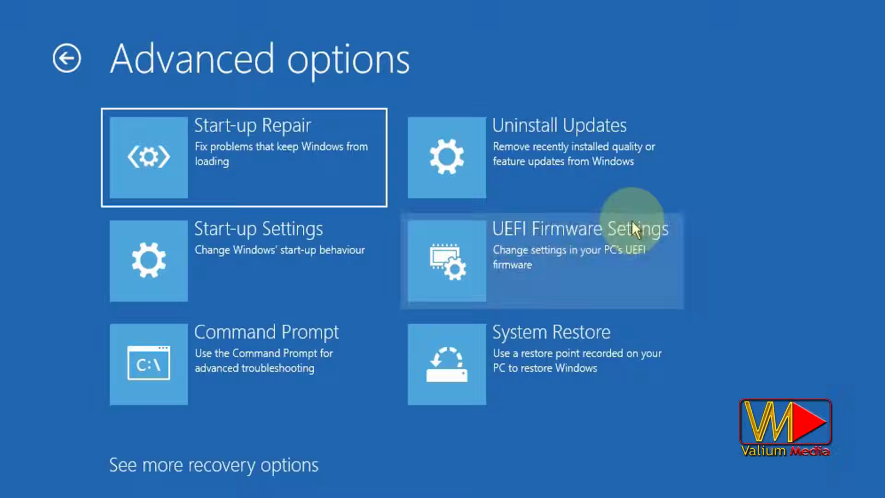
Check UEFI Firmware Settings and Uninstall Updates, then list System Restore's restore points.
left_click(631, 221)
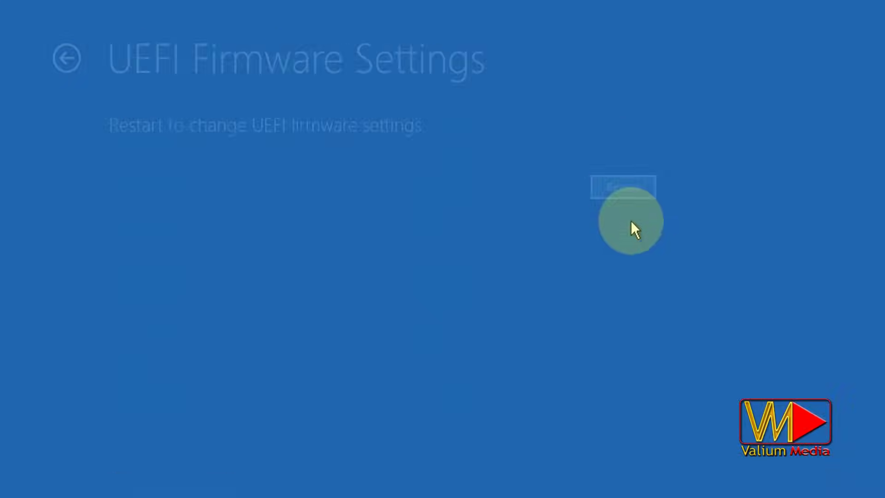
left_click(616, 194)
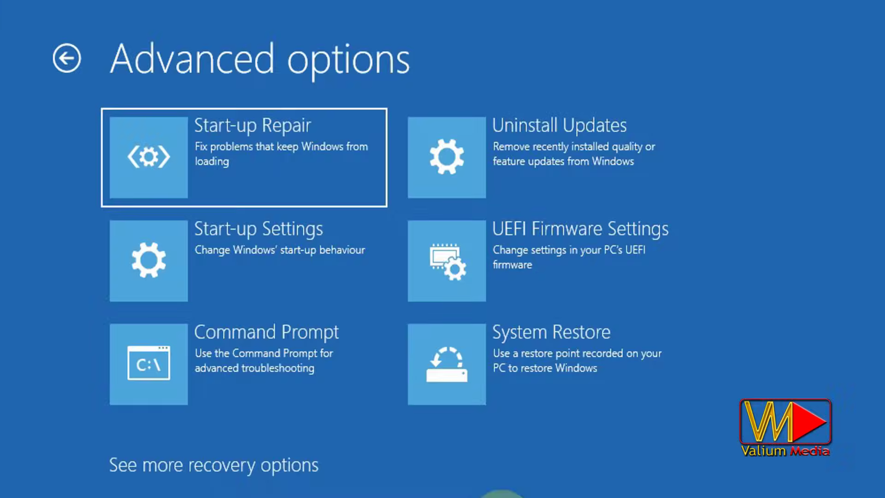
left_click(511, 143)
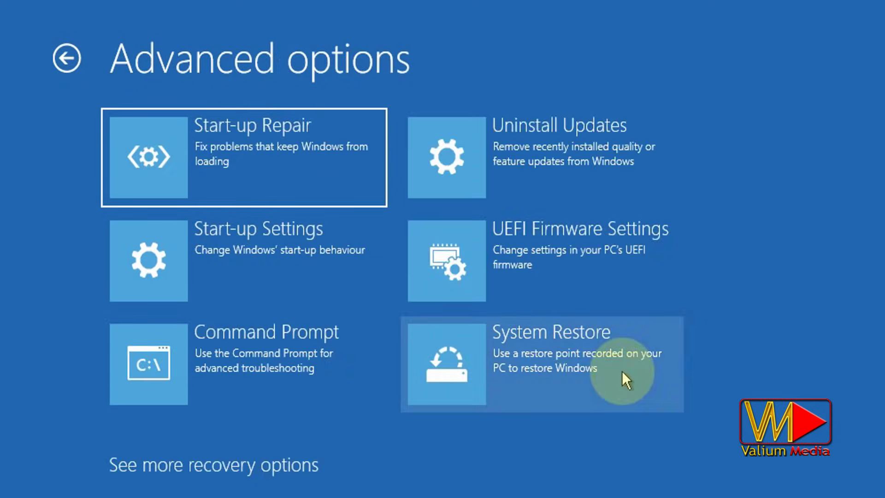
left_click(622, 371)
left_click(589, 434)
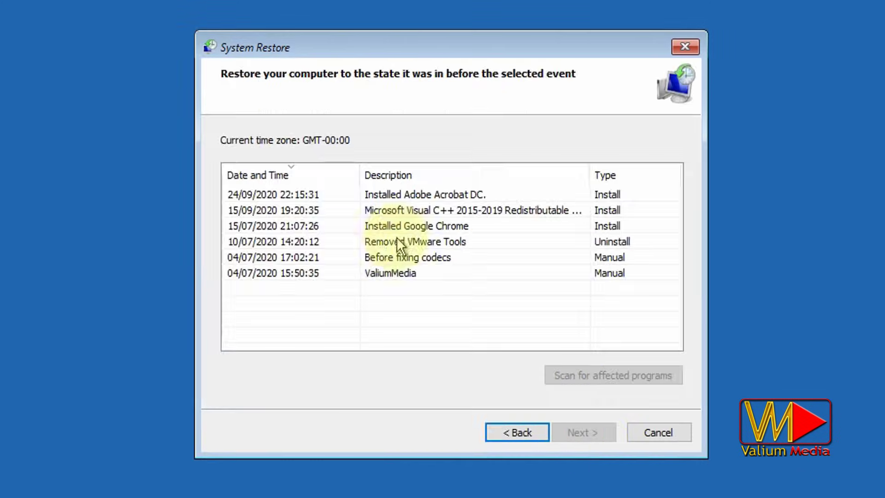